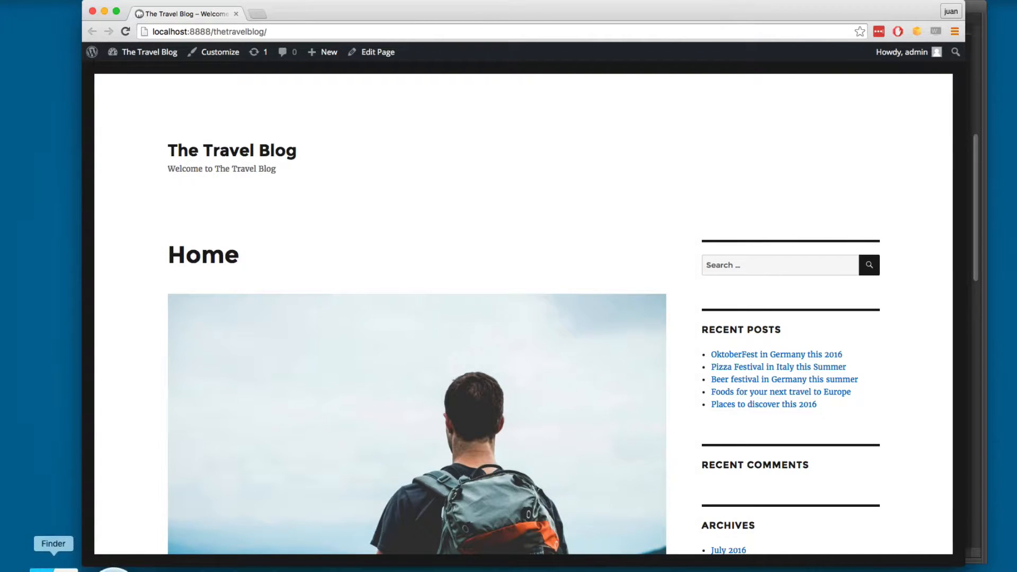
# Step: Bring up the site's WordPress installation folder in Finder
pyautogui.click(54, 566)
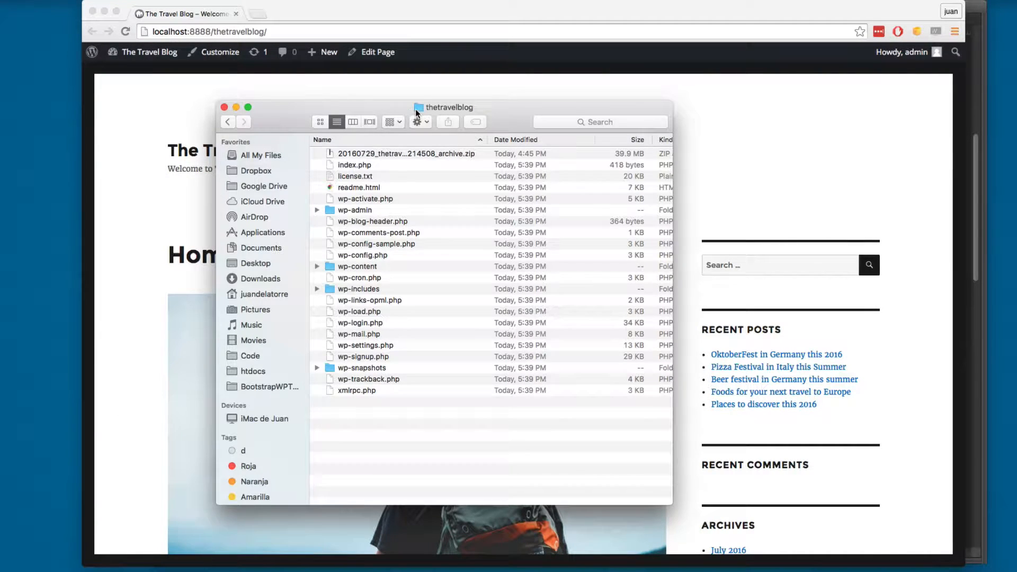
# Step: Inside wp-content/themes, create a new folder named thetravelblog and drag it toward the Dock
pyautogui.doubleClick(369, 269)
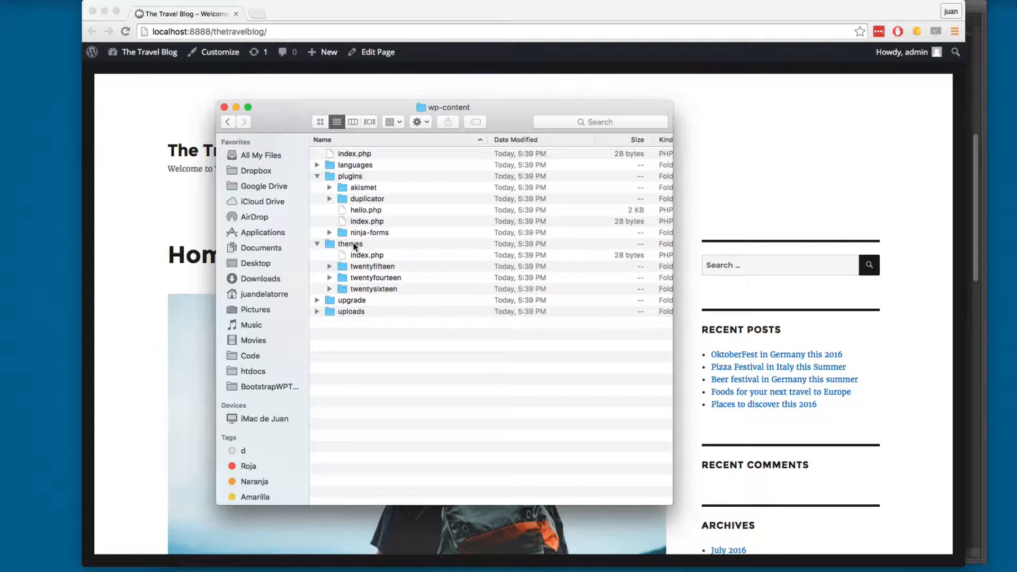
pyautogui.doubleClick(352, 243)
pyautogui.rightClick(366, 274)
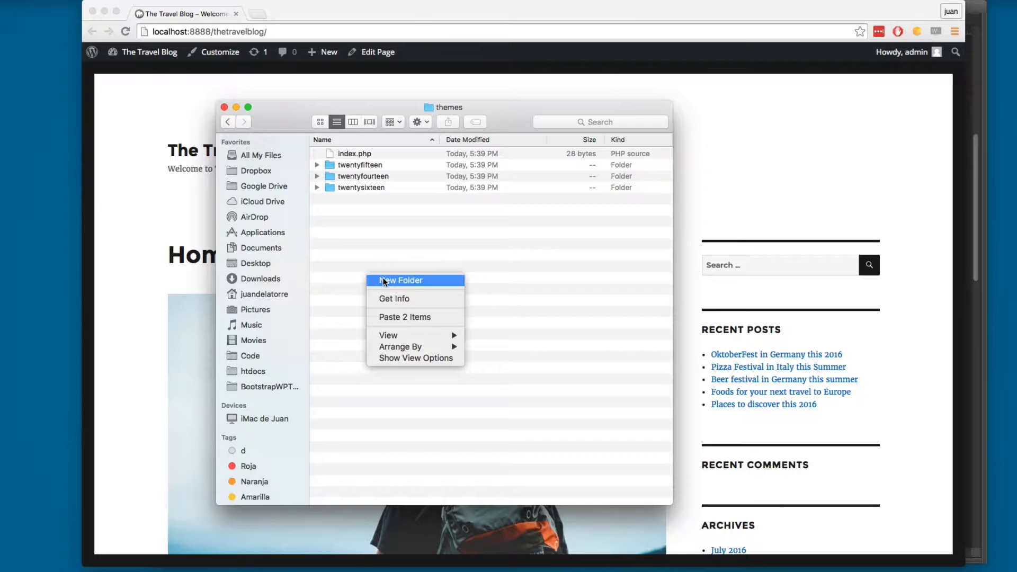
pyautogui.click(384, 280)
pyautogui.write('the')
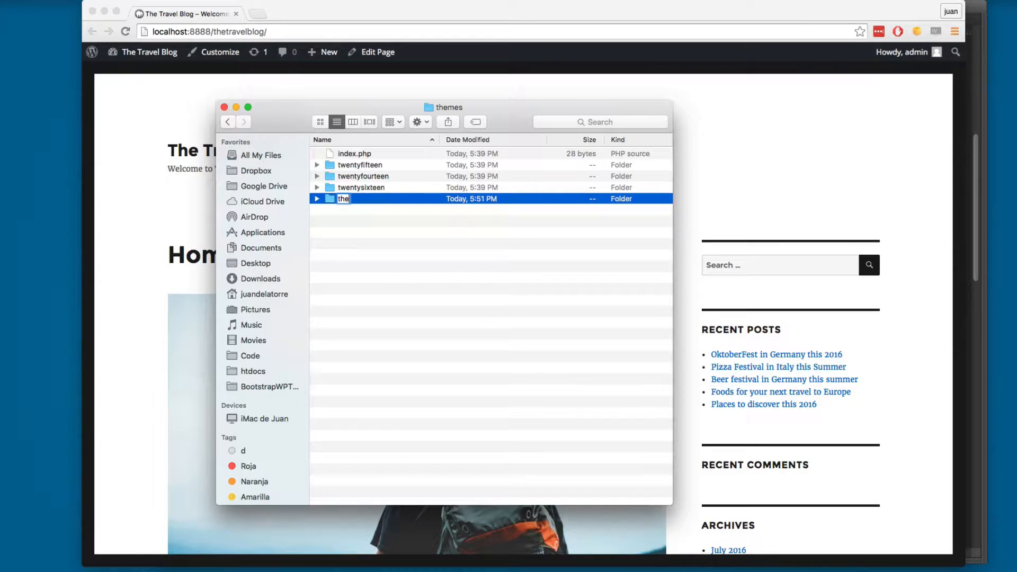
pyautogui.write('travelblog')
pyautogui.press('Return')
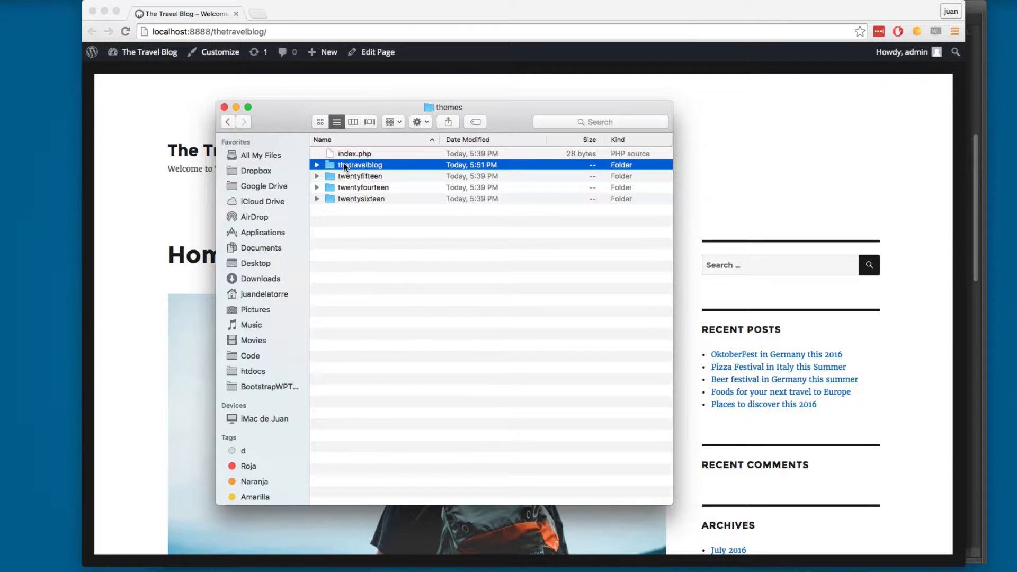
pyautogui.moveTo(345, 167); pyautogui.dragTo(373, 566)
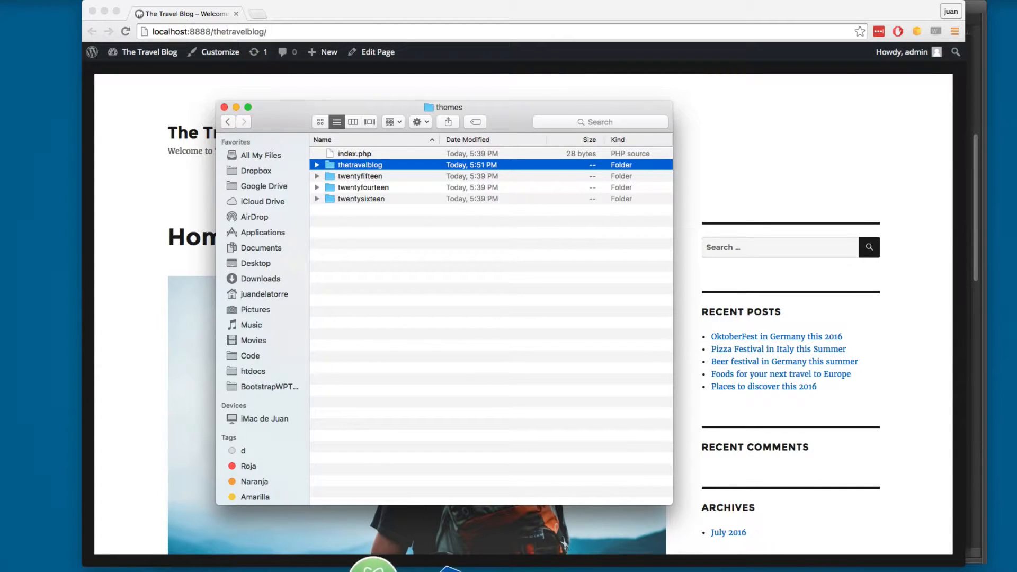
pyautogui.moveTo(373, 566); pyautogui.dragTo(417, 567)
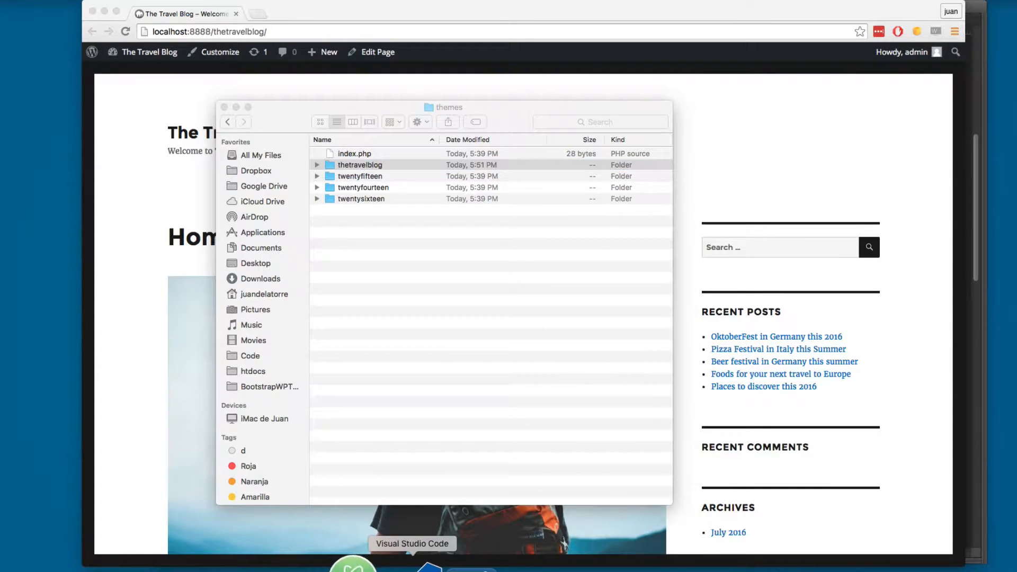
# Step: Launch the Atom code editor from the Dock over the blog page
pyautogui.click(739, 146)
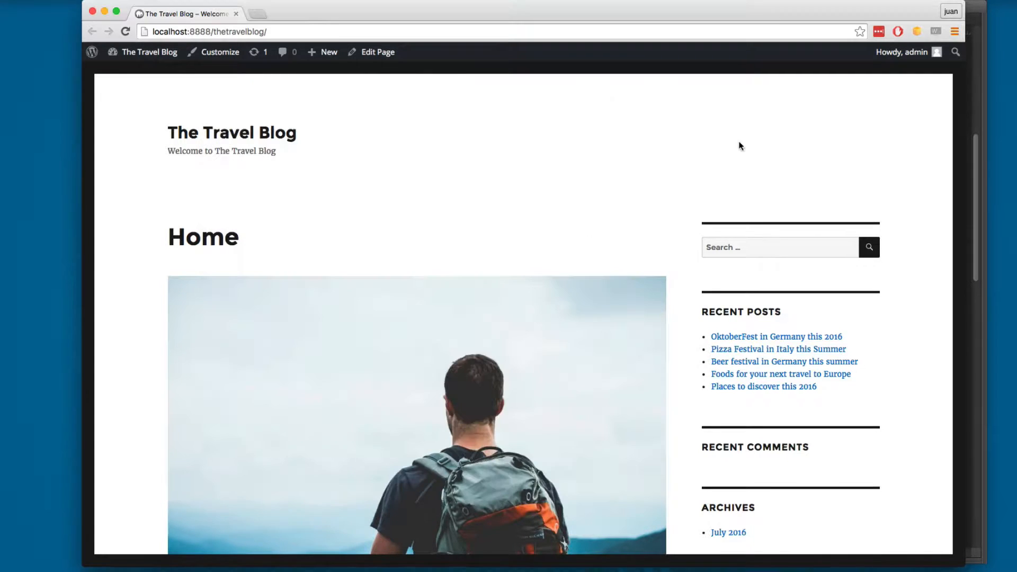
pyautogui.click(366, 566)
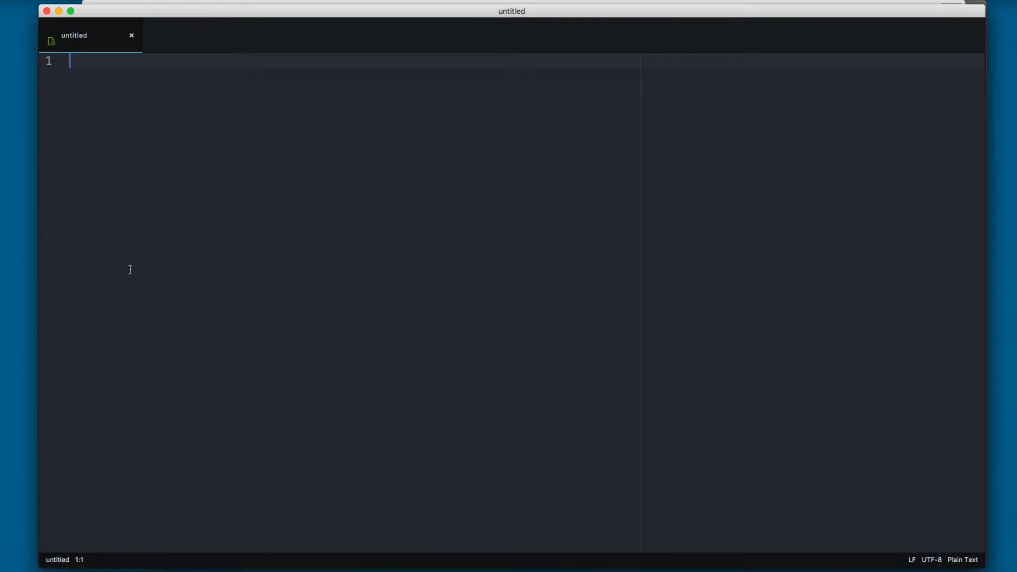
# Step: Drag the thetravelblog folder into Atom as the project and narrow the editor window
pyautogui.click(56, 567)
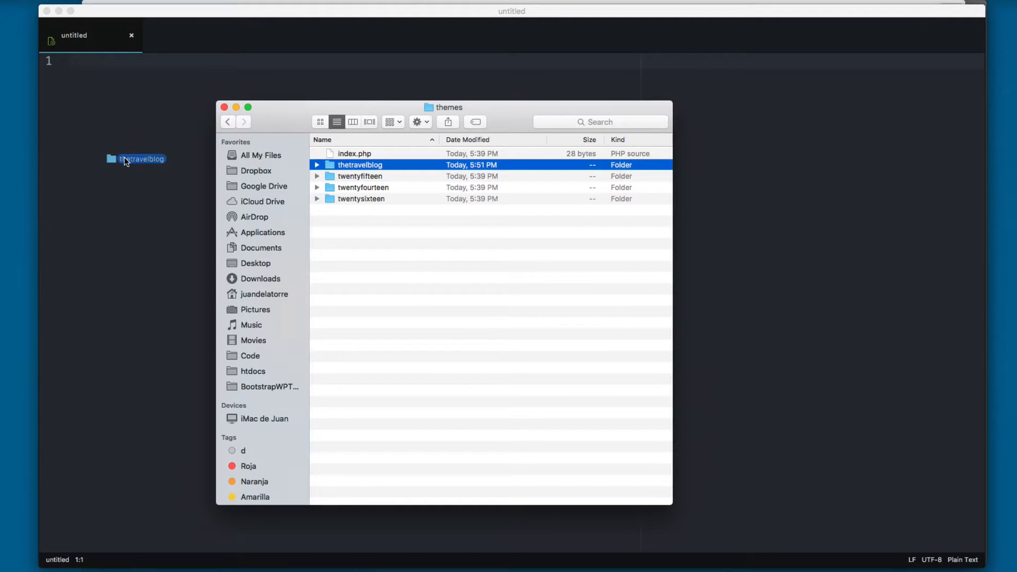
pyautogui.moveTo(342, 164); pyautogui.dragTo(127, 157)
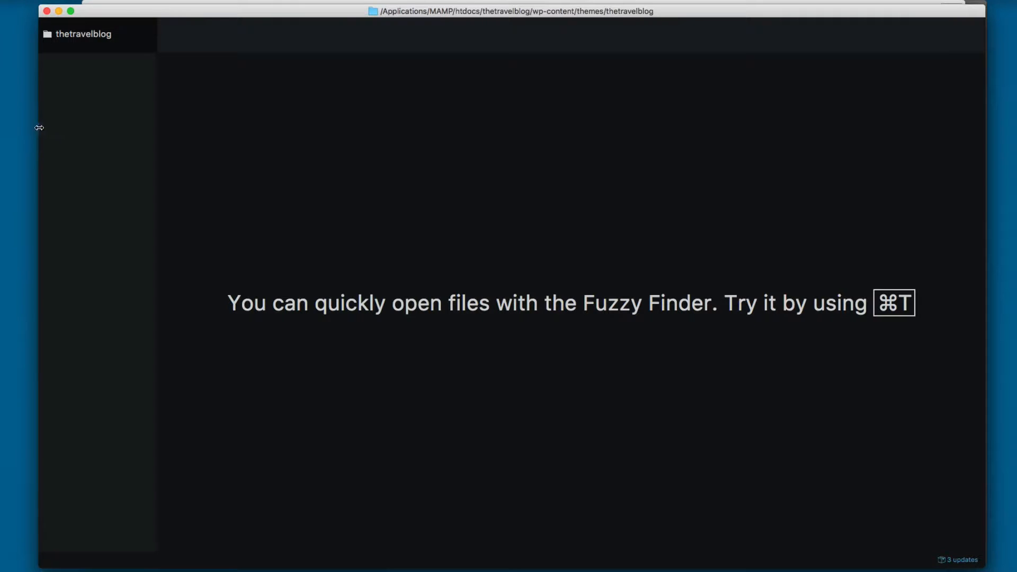
pyautogui.moveTo(39, 127); pyautogui.dragTo(130, 127)
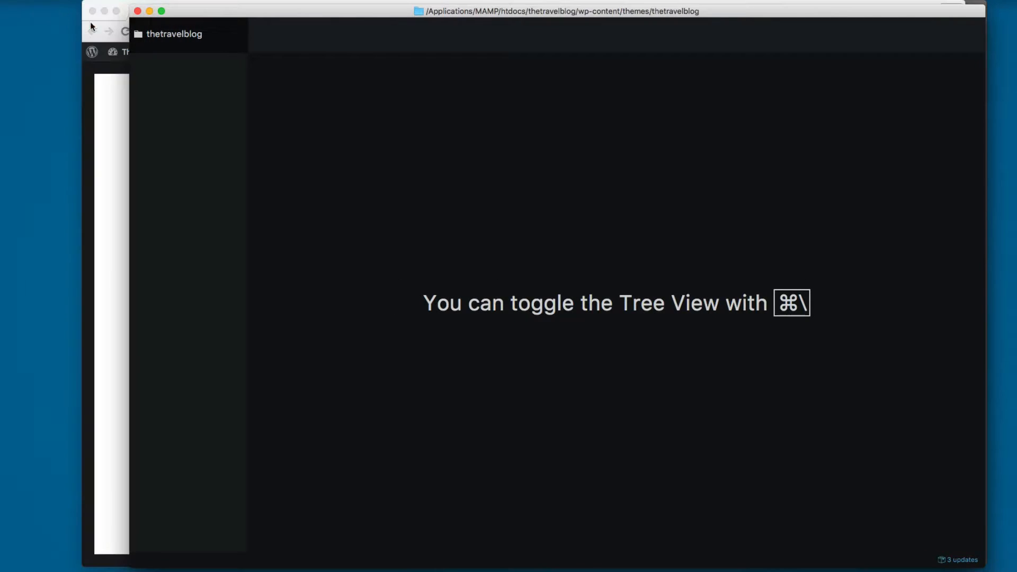
# Step: Create a new empty file named style.css in the thetravelblog folder
pyautogui.rightClick(176, 33)
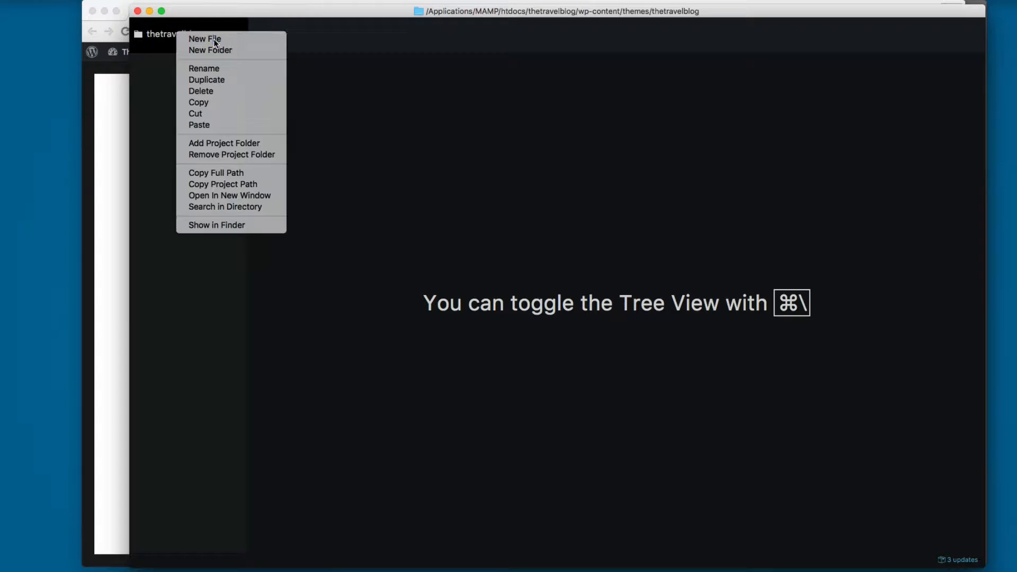
pyautogui.click(214, 39)
pyautogui.write('sty')
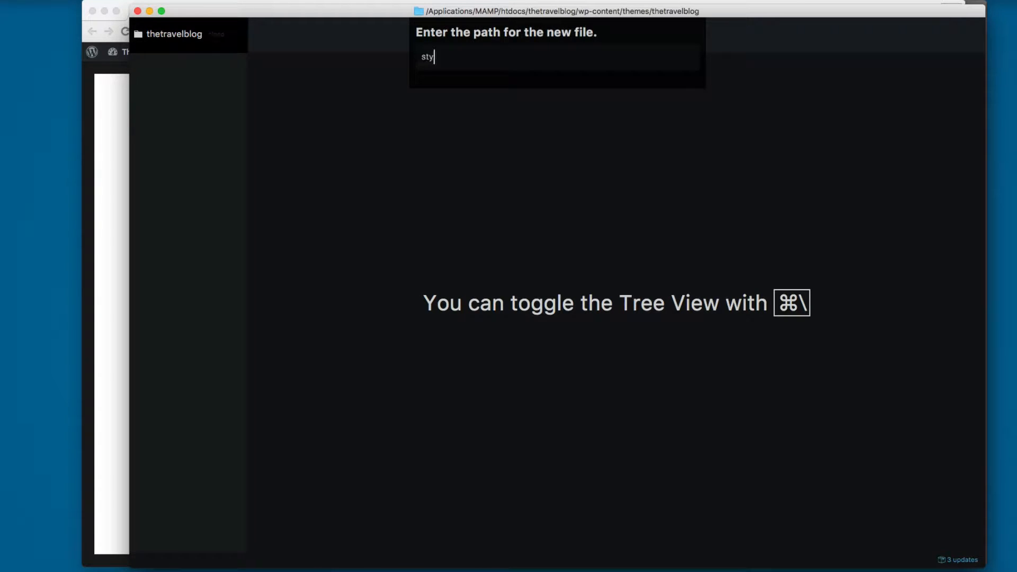
pyautogui.write('le.css')
pyautogui.press('Return')
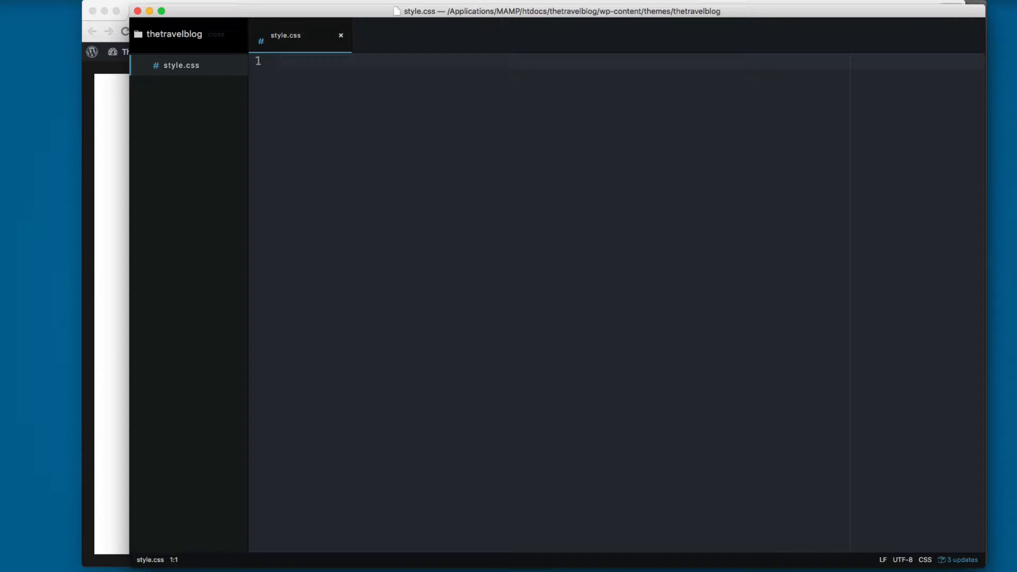
pyautogui.write('/*')
# Step: Start the header comment with Theme Name: The Travel Blog, Theme URI and Author lines
pyautogui.press('BackSpace')
pyautogui.press('BackSpace')
pyautogui.write('/*')
pyautogui.press('Return')
pyautogui.press('Return')
pyautogui.press('Return')
pyautogui.press('Return')
pyautogui.press('Return')
pyautogui.press('Return')
pyautogui.write('/')
pyautogui.click(313, 77)
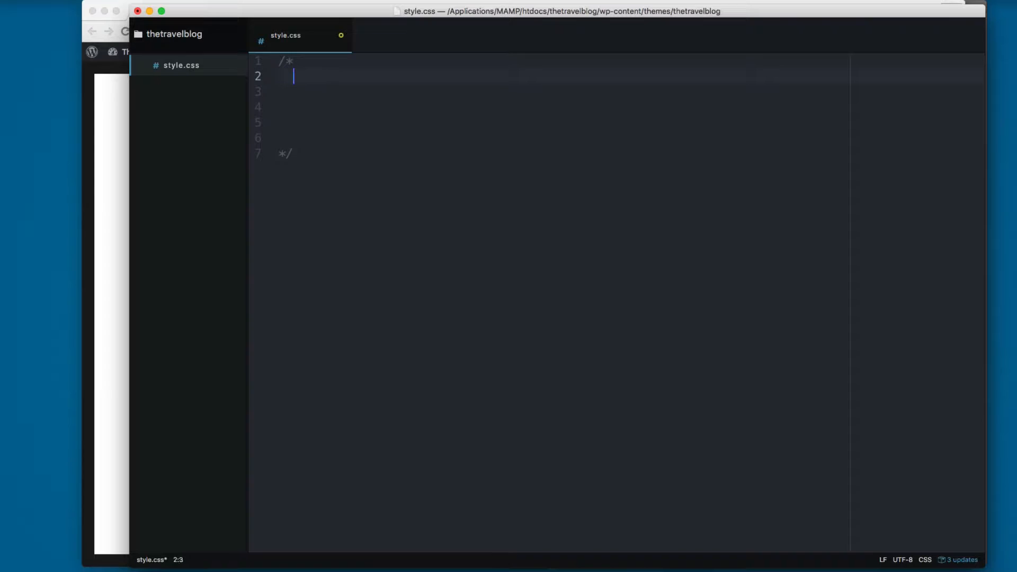
pyautogui.write('Theme Name: T')
pyautogui.write('he T')
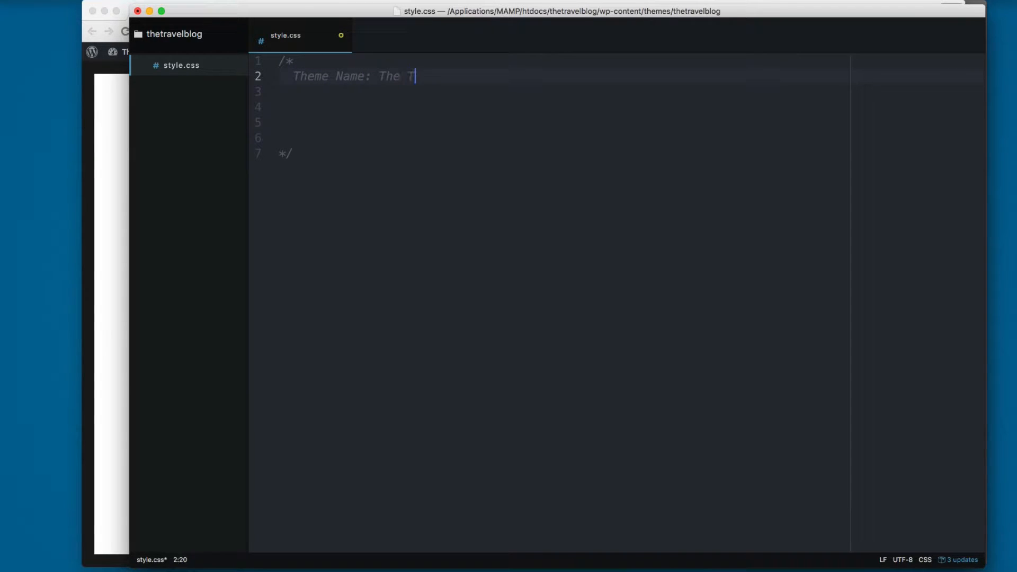
pyautogui.write('ravel Blog')
pyautogui.press('Return')
pyautogui.write('Theme ')
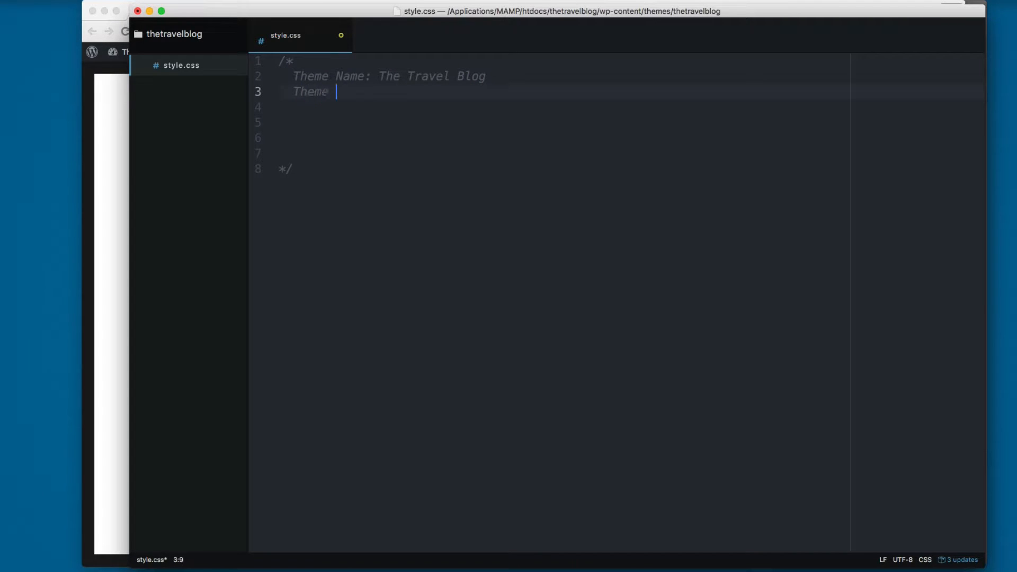
pyautogui.write('URI:')
pyautogui.press('Return')
pyautogui.write('uthor: ')
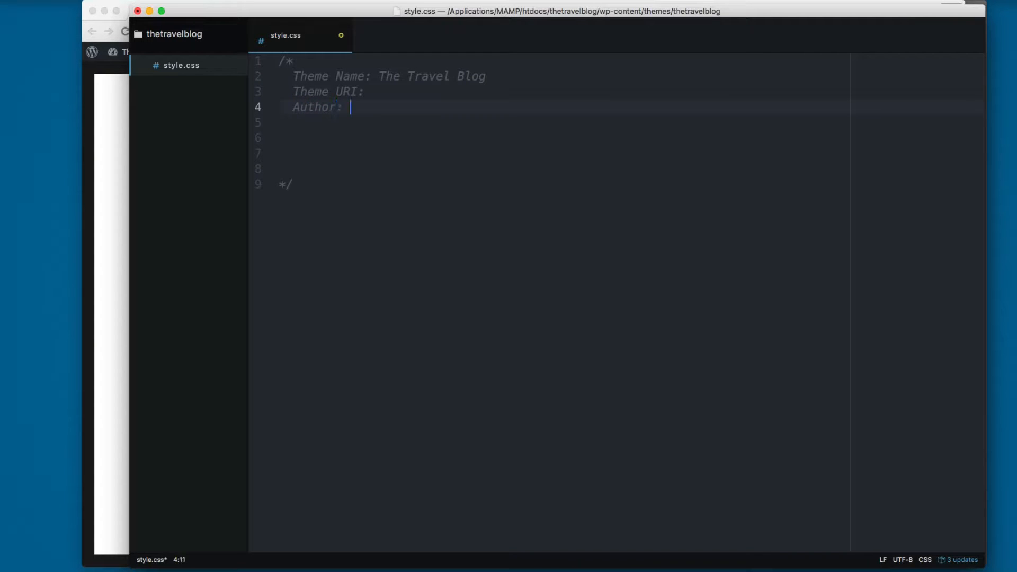
pyautogui.write('Juan Pab')
pyautogui.write('lo De la torre')
pyautogui.press('Return')
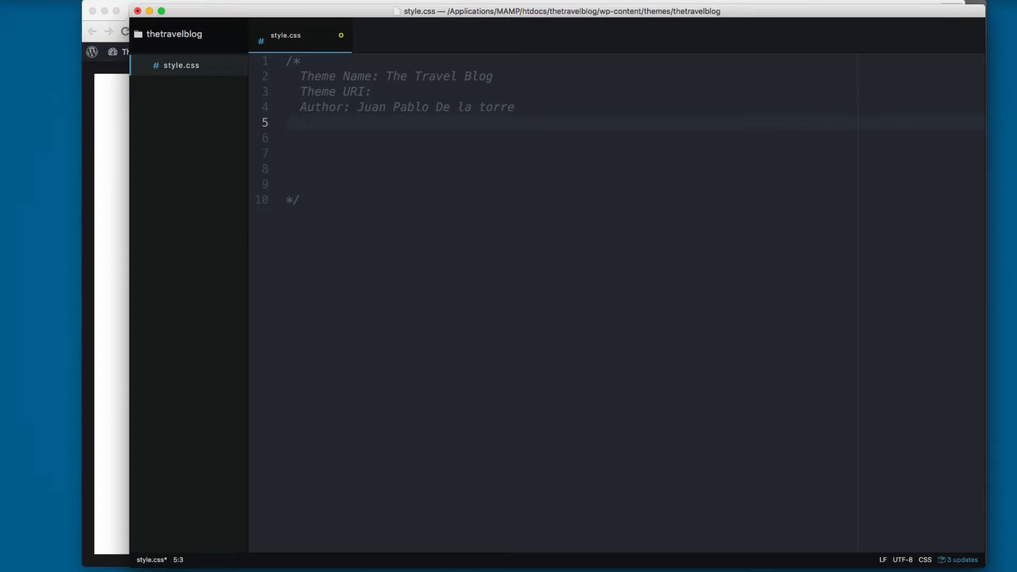
pyautogui.write('Description: ')
pyautogui.write('W')
pyautogui.write('ordPress theme')
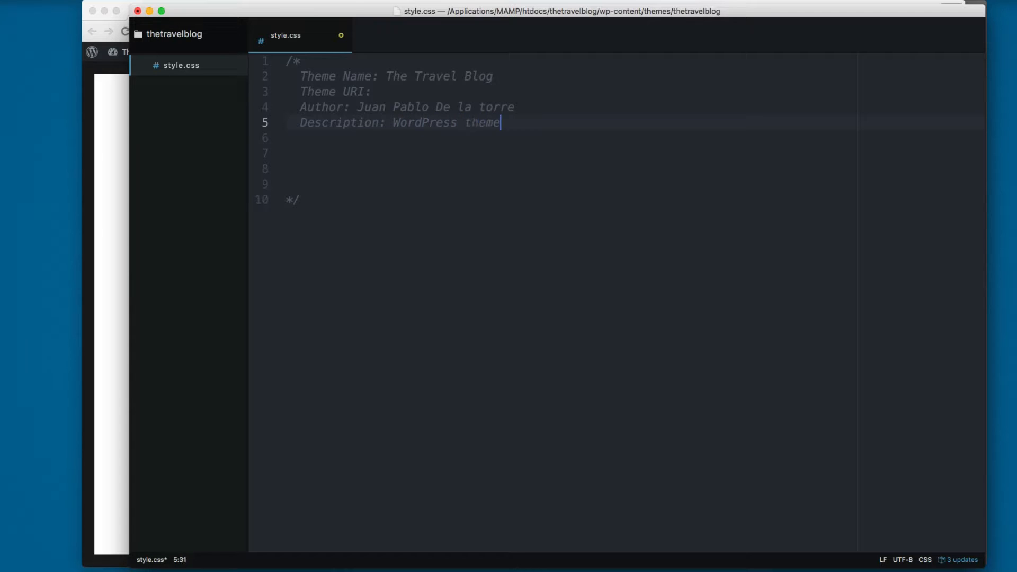
pyautogui.write(' for the travel ')
pyautogui.write('blog')
# Step: Add Description, Version 1.0, Licence and Tags lines, then remove the blank lines before the closing */
pyautogui.press('Return')
pyautogui.write('Ve')
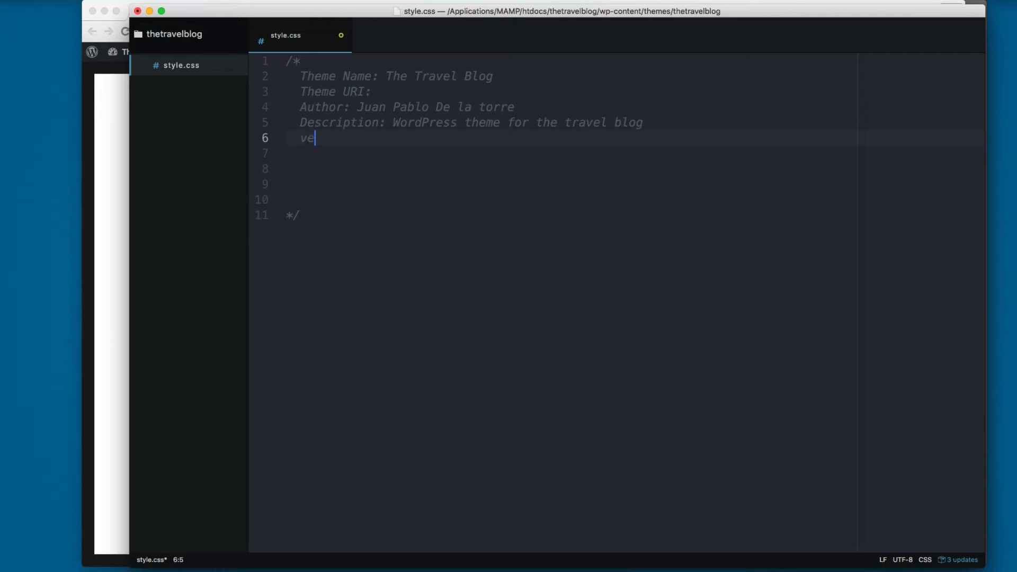
pyautogui.write('rs')
pyautogui.press('BackSpace')
pyautogui.press('BackSpace')
pyautogui.press('BackSpace')
pyautogui.write('Versio')
pyautogui.write('n: 1.0')
pyautogui.press('Return')
pyautogui.write('Licence: ')
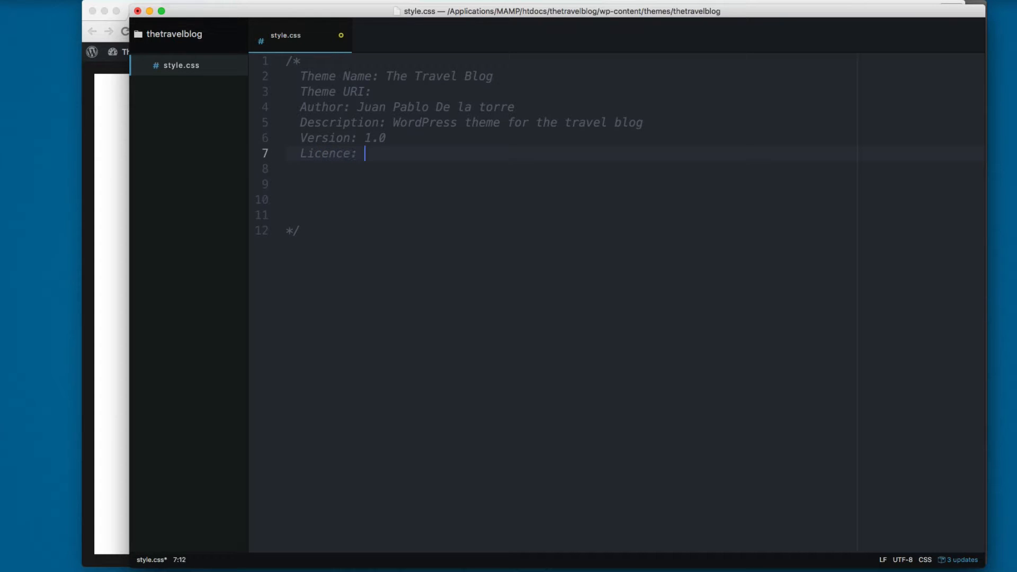
pyautogui.write('GNU Ge')
pyautogui.write('neral Publi')
pyautogui.write('c Licence or L')
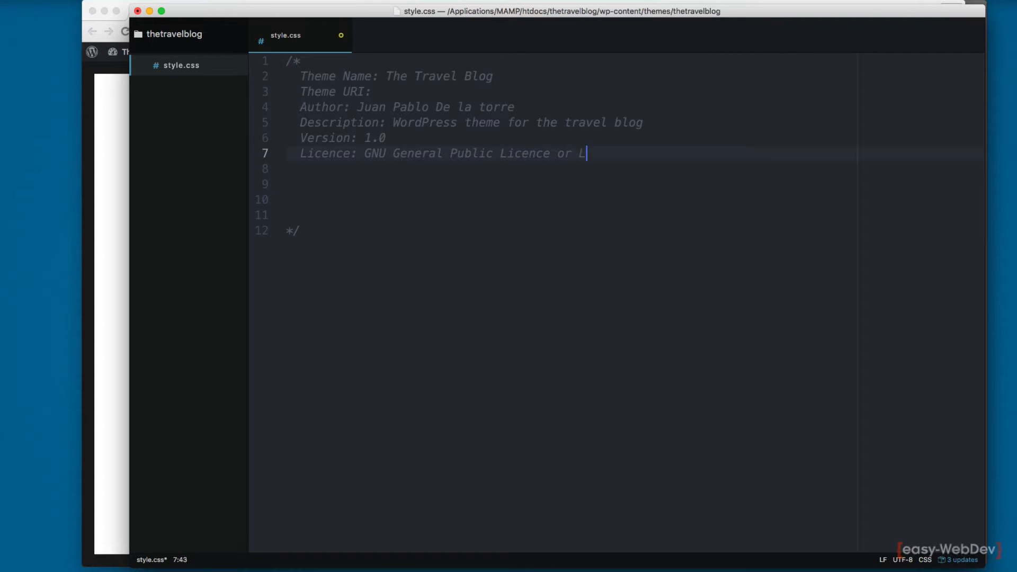
pyautogui.write('ater')
pyautogui.press('Return')
pyautogui.write('Ta')
pyautogui.write('gs: HTML5, CS')
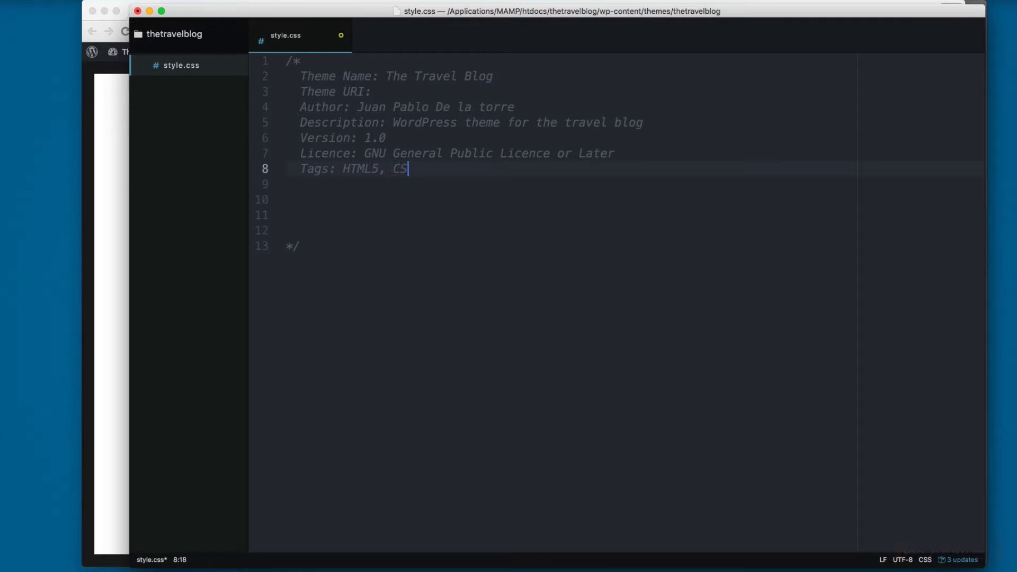
pyautogui.write('S3, Sideb')
pyautogui.write('ar, ')
pyautogui.write('Travel, Blog')
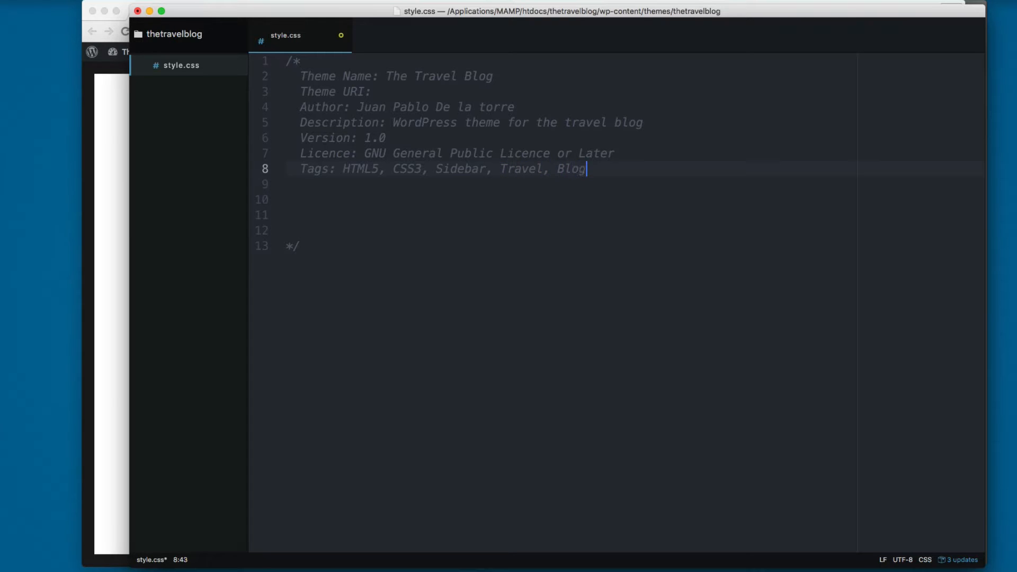
pyautogui.moveTo(287, 230); pyautogui.dragTo(258, 180)
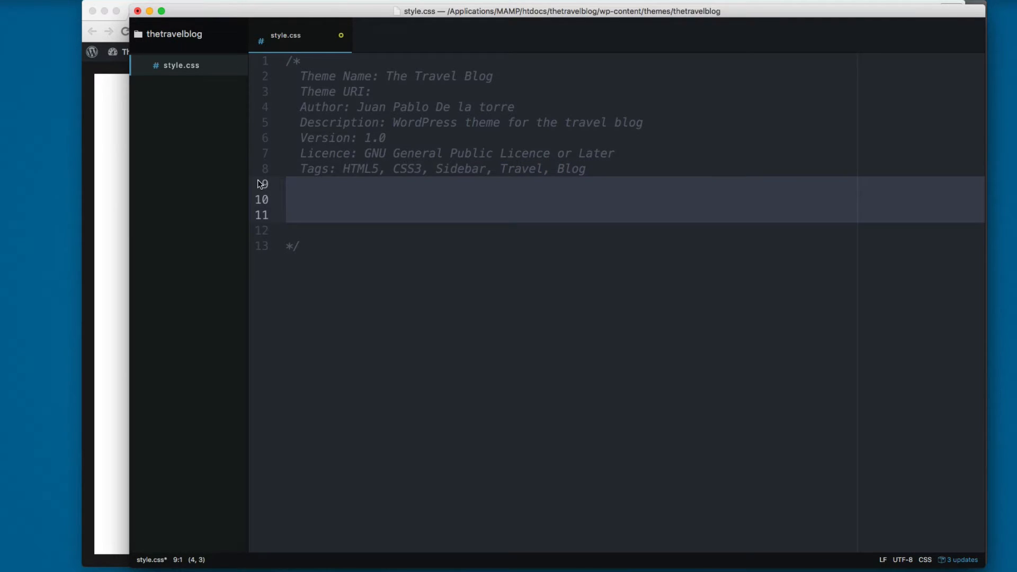
pyautogui.press('BackSpace')
pyautogui.press('BackSpace')
pyautogui.click(402, 185)
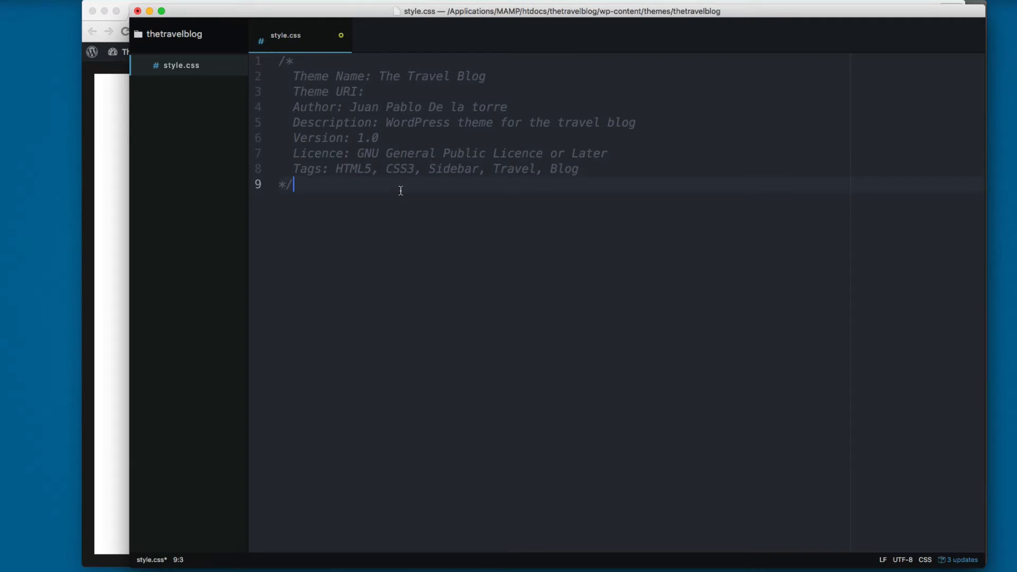
# Step: Save style.css and create a new index.php file in the theme folder
pyautogui.press('super+s')
pyautogui.rightClick(178, 34)
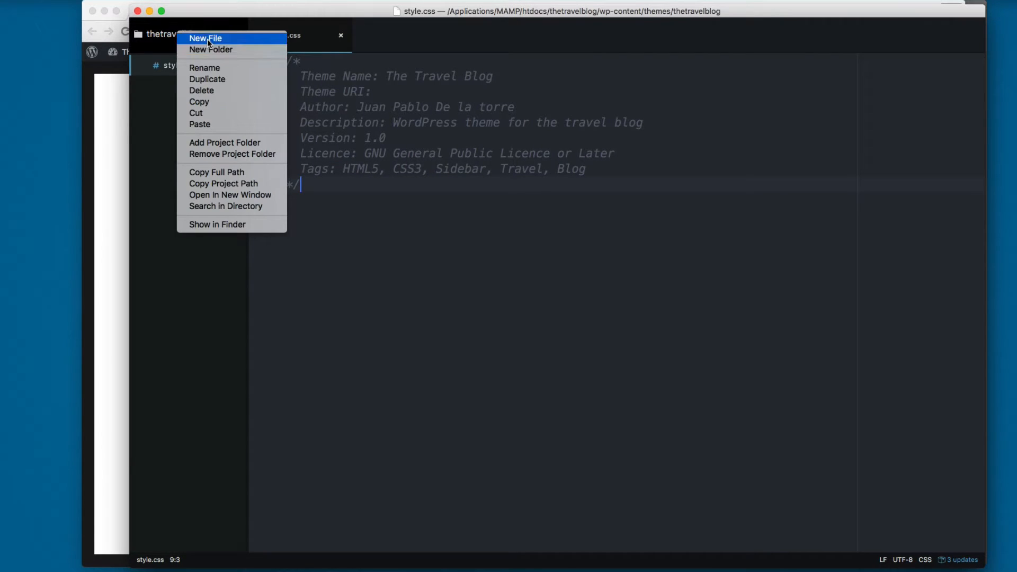
pyautogui.click(208, 39)
pyautogui.write('index')
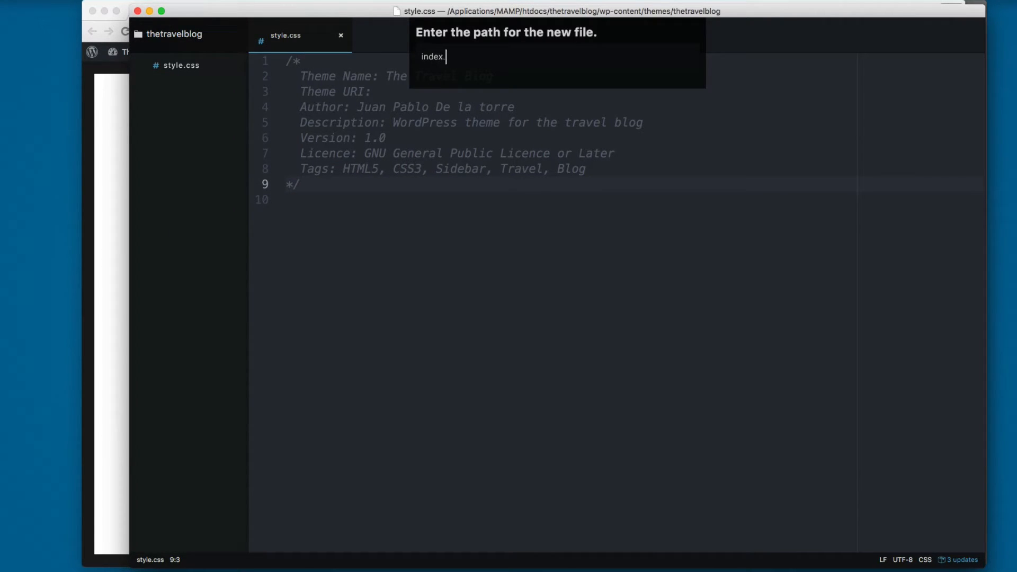
pyautogui.write('.php')
pyautogui.press('Return')
pyautogui.write('<?')
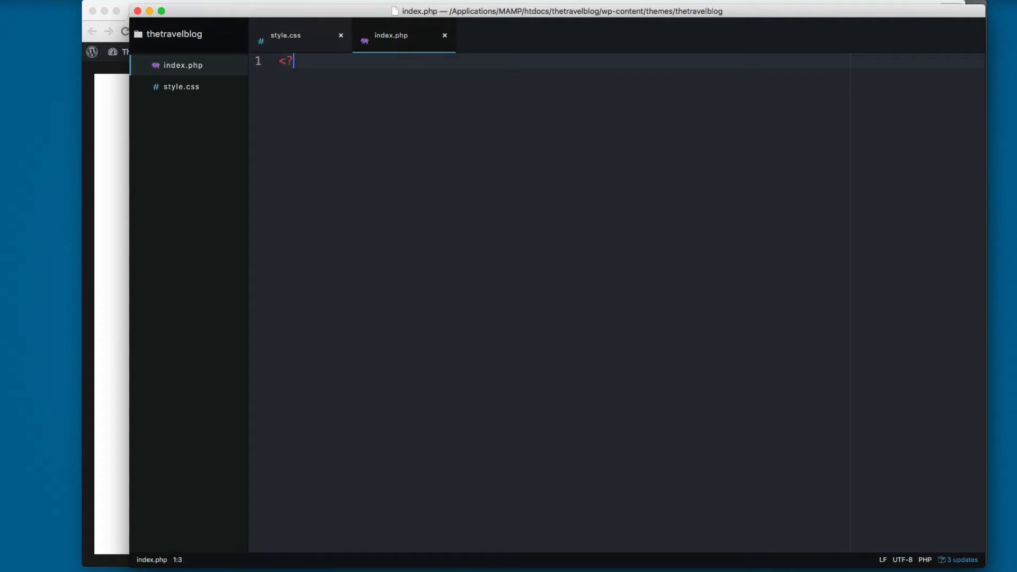
pyautogui.write('php')
# Step: Write a php block echoing "hello my friends!" in index.php and save it
pyautogui.press('Return')
pyautogui.press('Return')
pyautogui.press('Return')
pyautogui.write('?>')
pyautogui.press('Up')
pyautogui.press('Up')
pyautogui.press('Tab')
pyautogui.write('echo "hel')
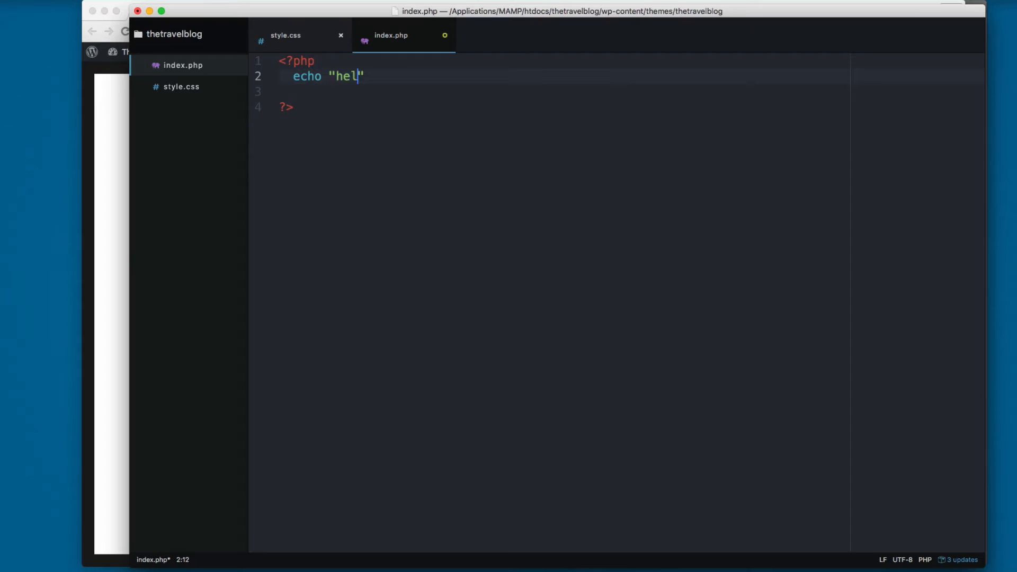
pyautogui.write('lo my friends!')
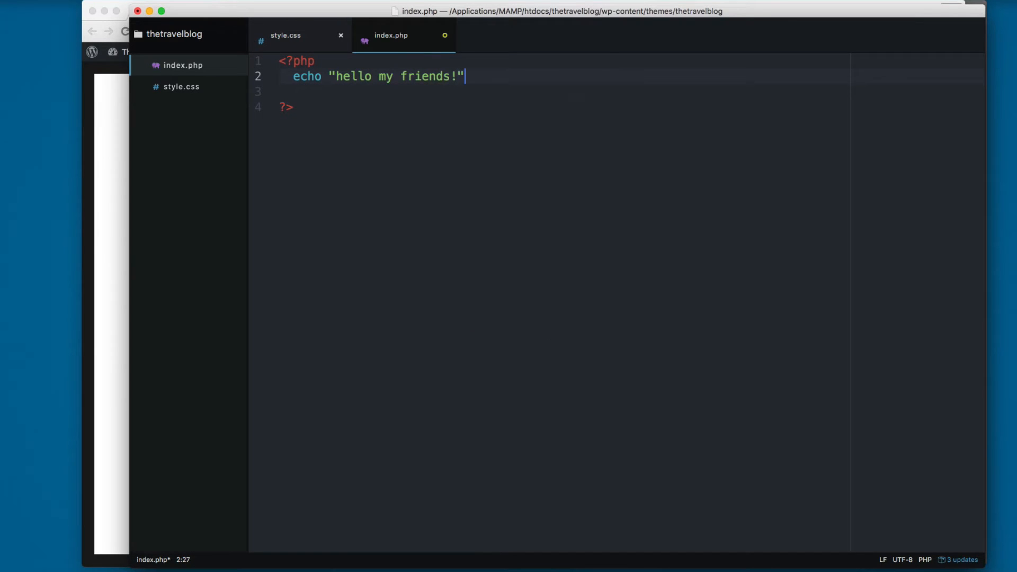
pyautogui.write('";')
pyautogui.press('super+s')
# Step: Open the site's dashboard in a new tab and go to Appearance > Themes
pyautogui.click(100, 181)
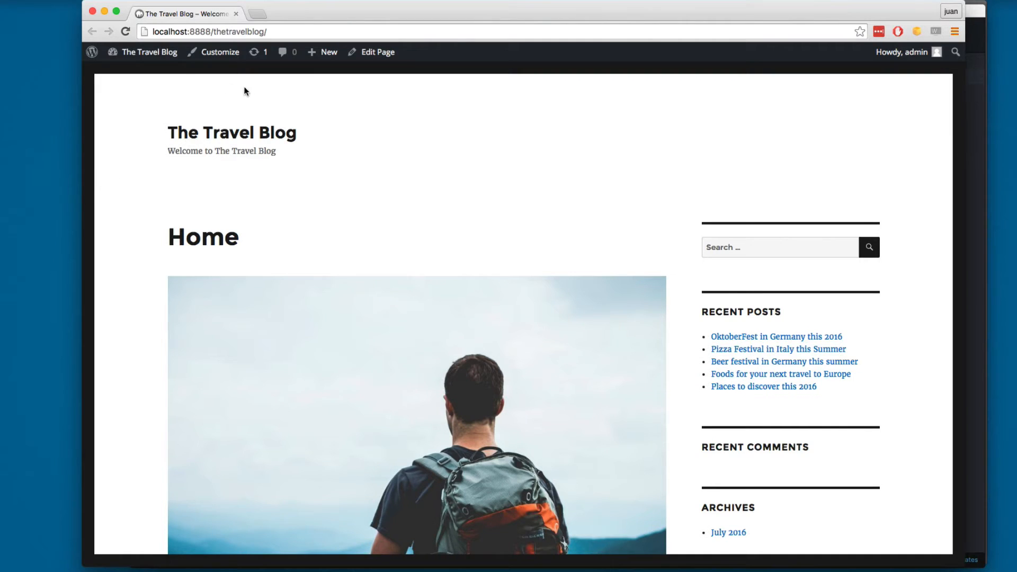
pyautogui.rightClick(152, 53)
pyautogui.click(191, 57)
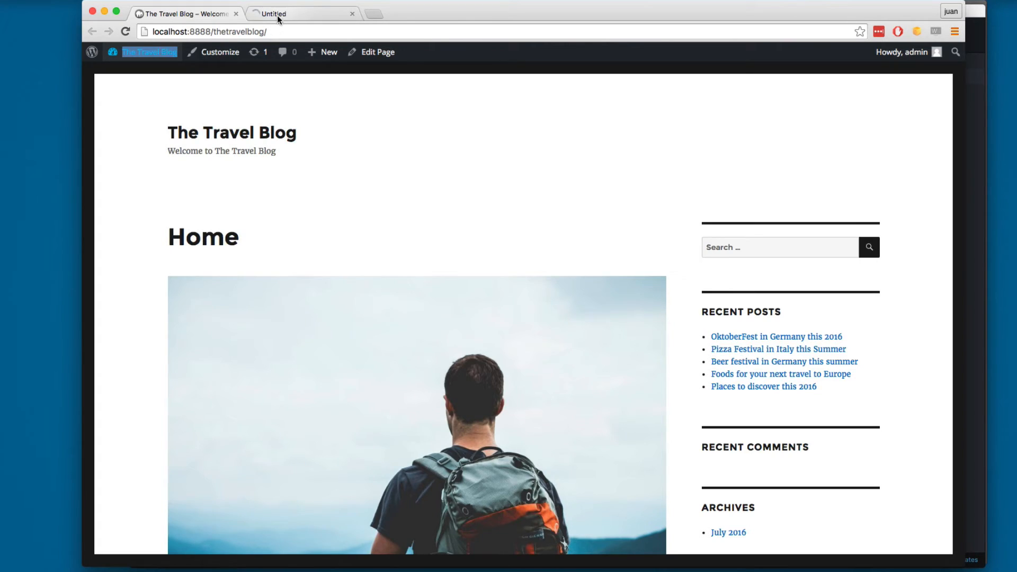
pyautogui.click(278, 15)
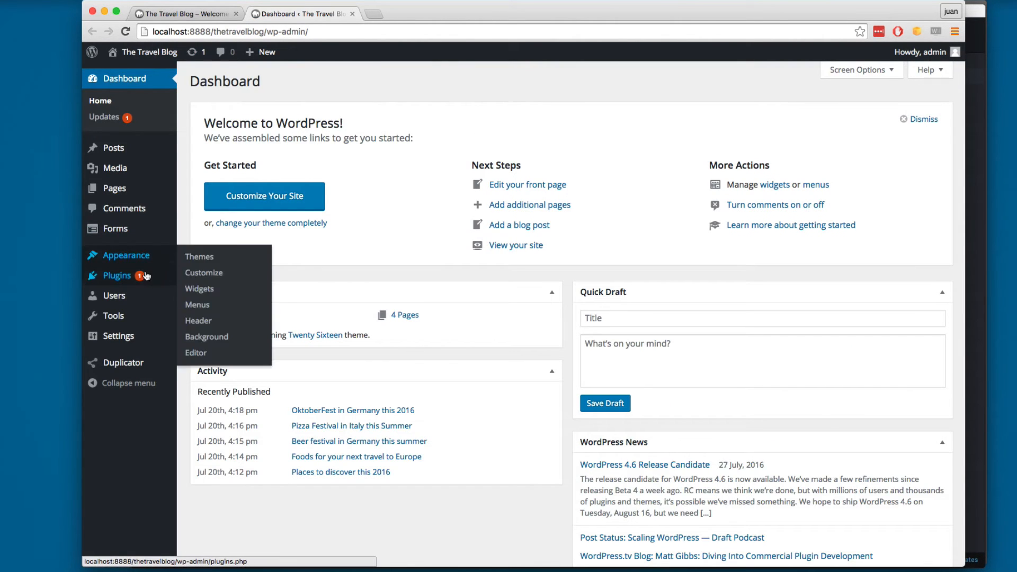
pyautogui.moveTo(126, 256)
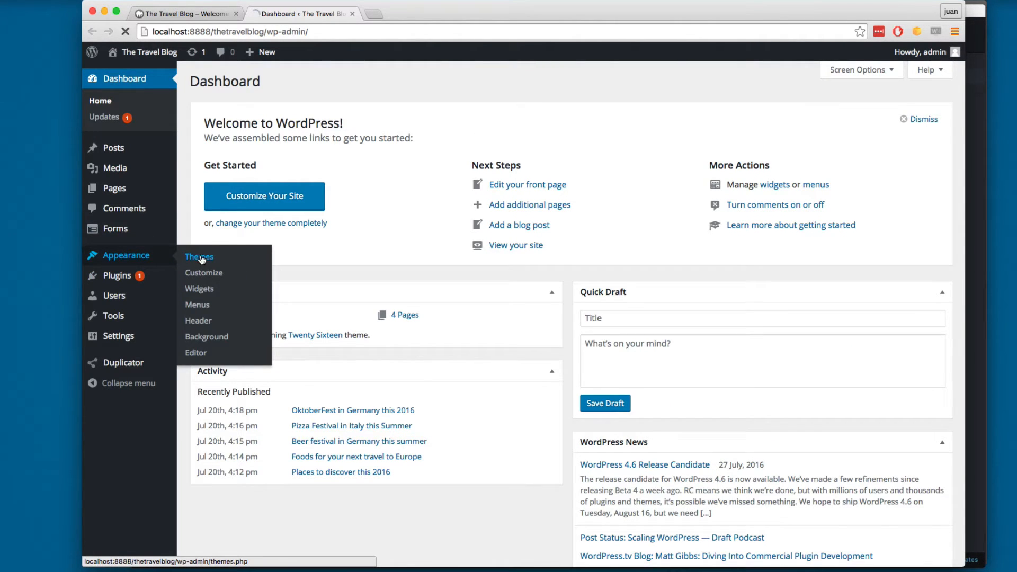
pyautogui.click(204, 258)
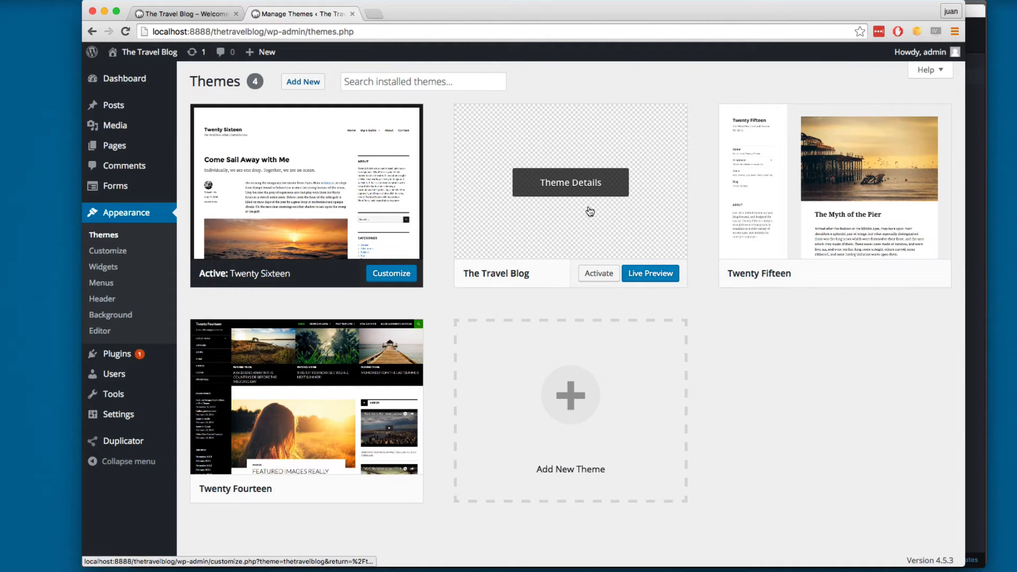
# Step: View The Travel Blog's theme details, checking name, author, description, version 1.0 and tags
pyautogui.click(569, 183)
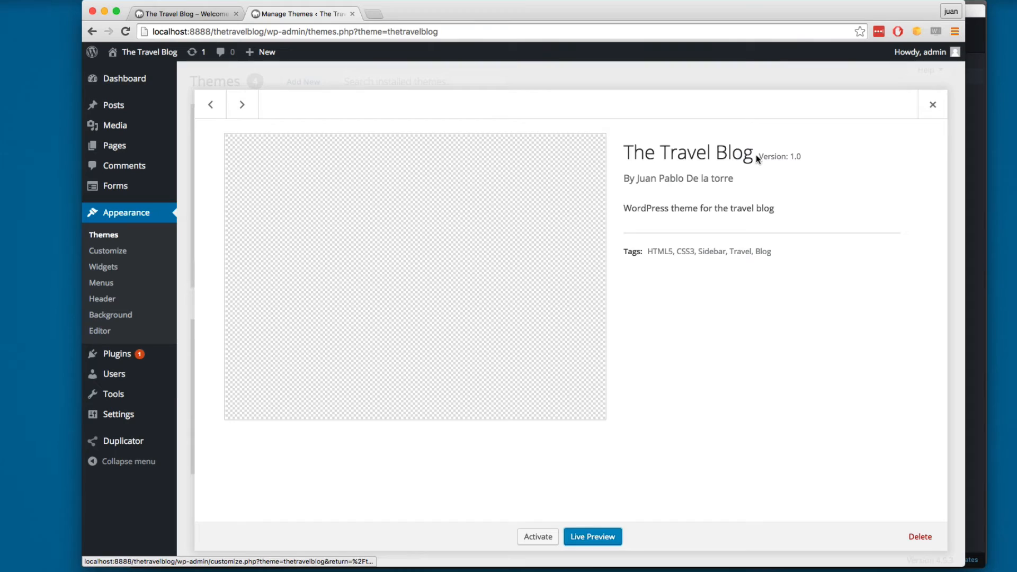
pyautogui.moveTo(755, 155); pyautogui.dragTo(624, 153)
pyautogui.moveTo(750, 179); pyautogui.dragTo(622, 180)
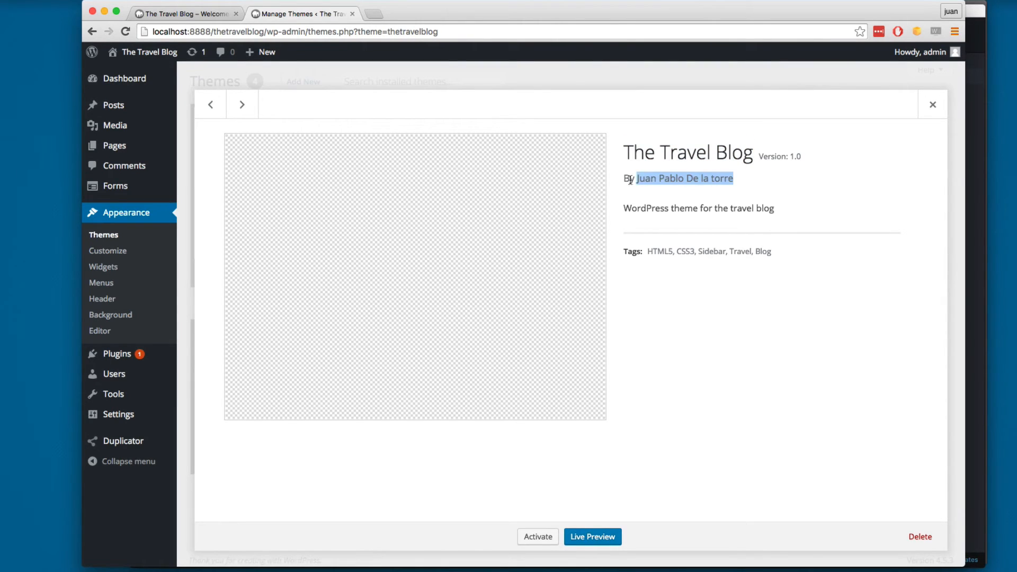
pyautogui.moveTo(793, 214); pyautogui.dragTo(687, 188)
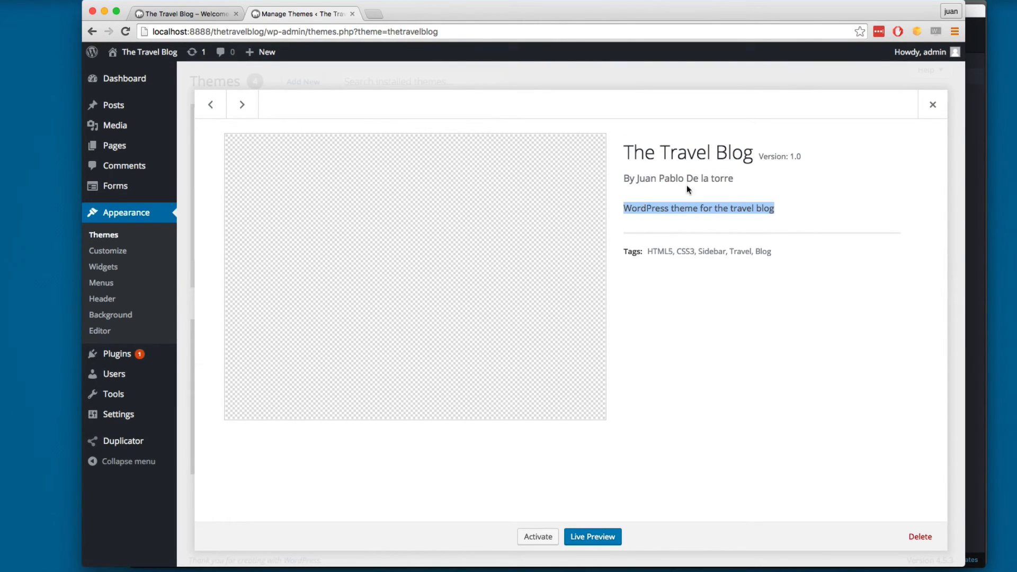
pyautogui.moveTo(789, 156); pyautogui.dragTo(801, 157)
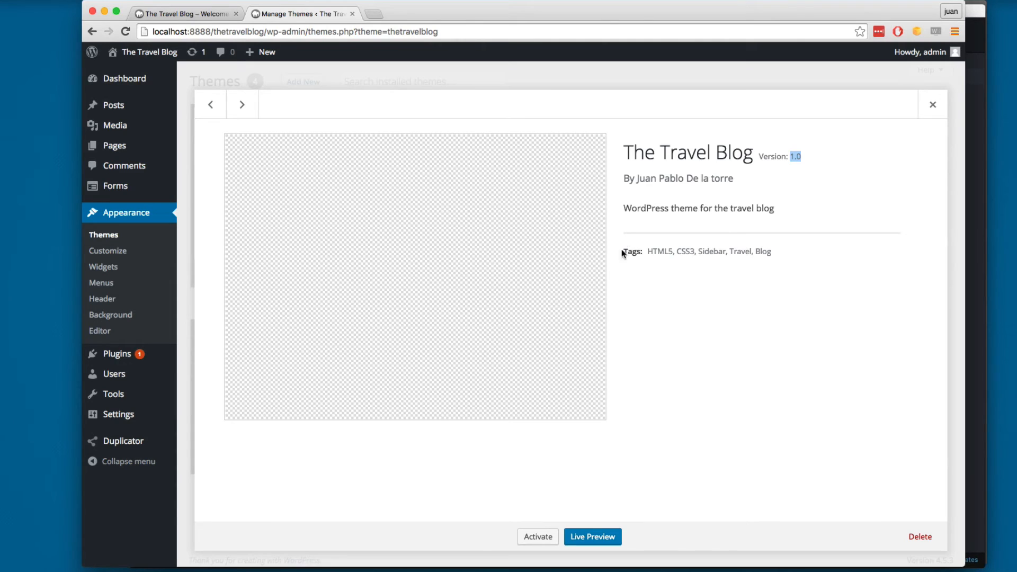
pyautogui.moveTo(623, 253); pyautogui.dragTo(778, 352)
pyautogui.click(779, 352)
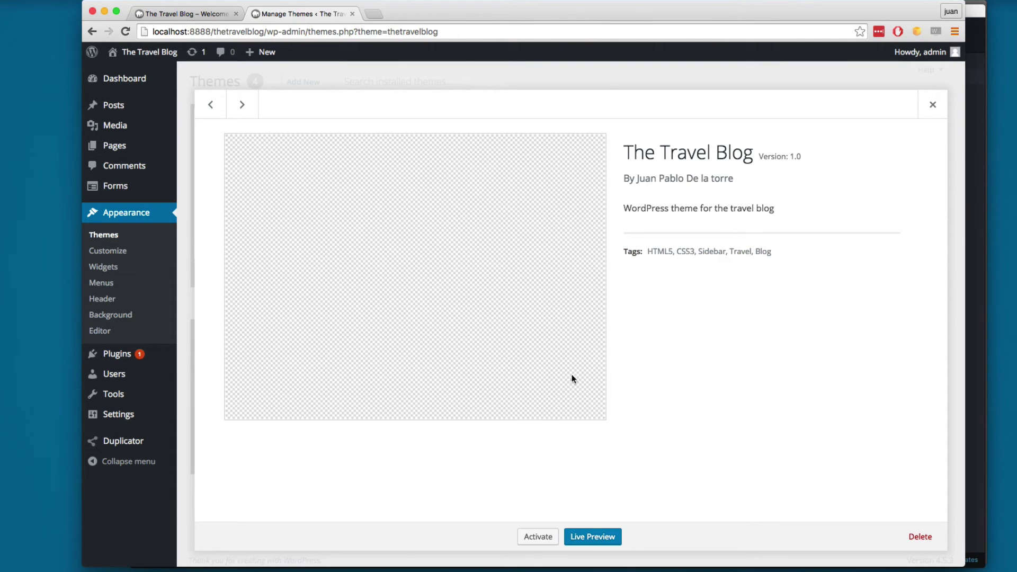
# Step: Activate The Travel Blog theme and reload the front page, which now shows "hello my friends!"
pyautogui.click(538, 538)
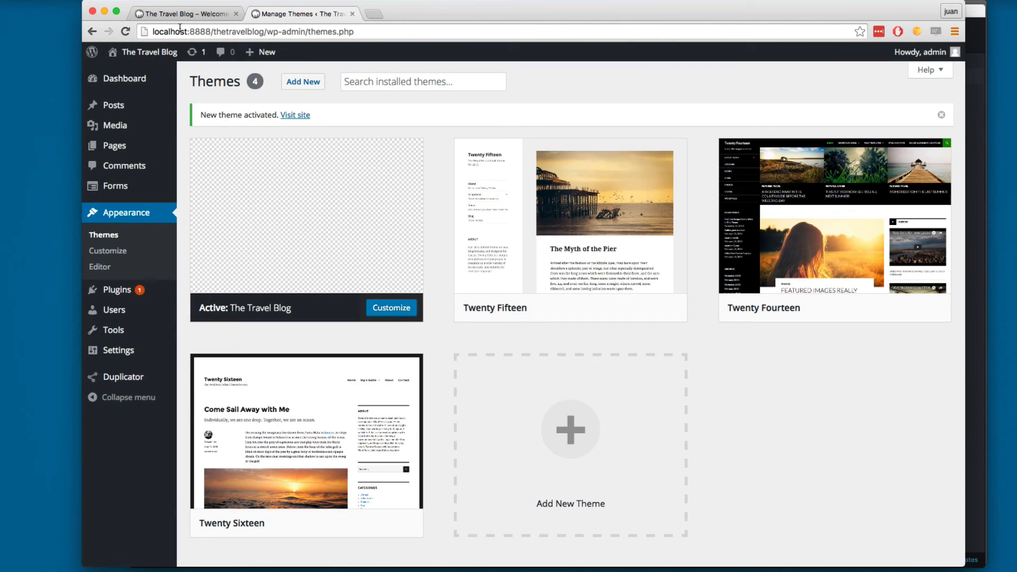
pyautogui.click(159, 16)
pyautogui.click(125, 32)
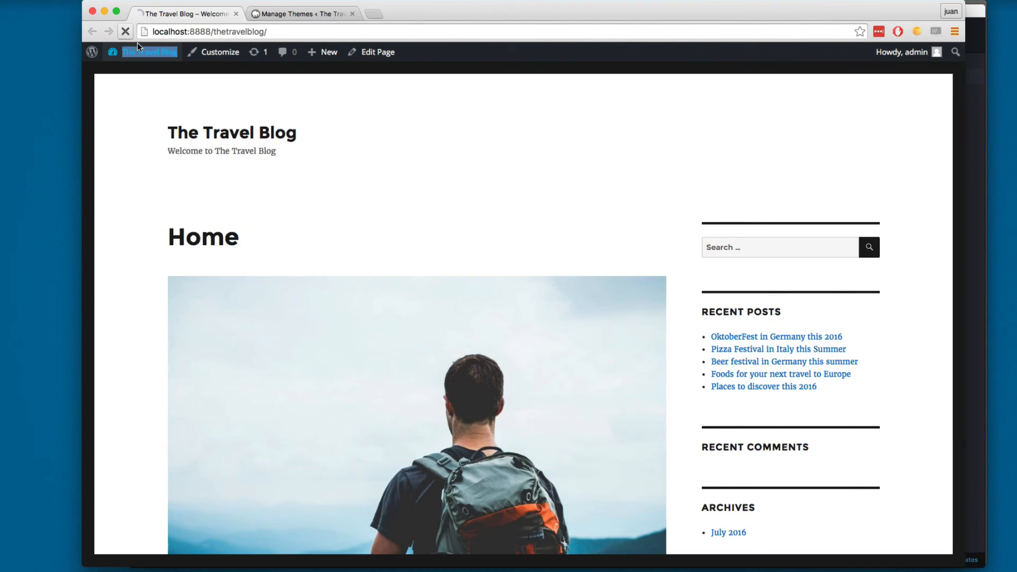
pyautogui.moveTo(151, 56); pyautogui.dragTo(19, 55)
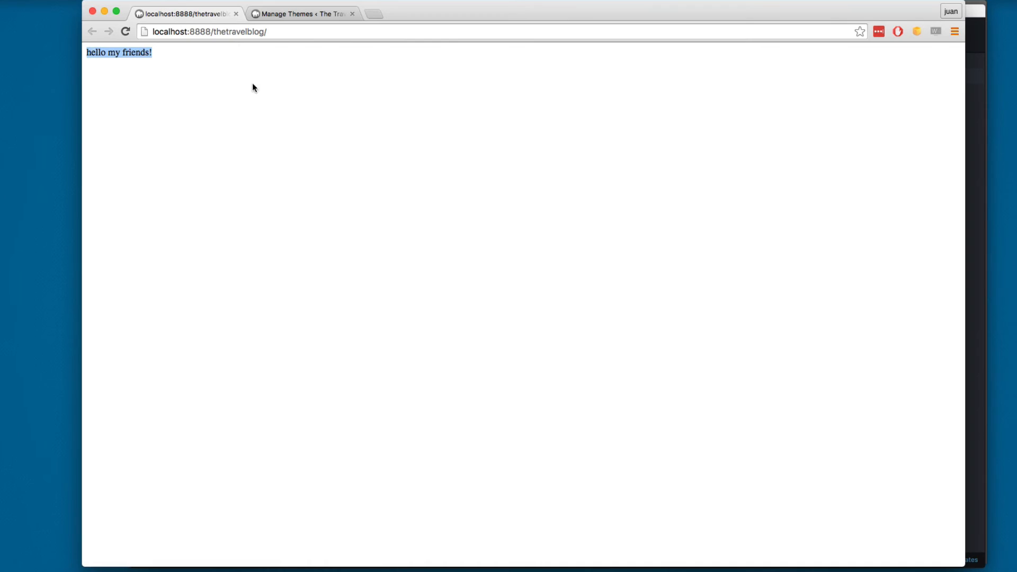
# Step: Bring Atom back to the front with index.php's echo code visible
pyautogui.click(364, 567)
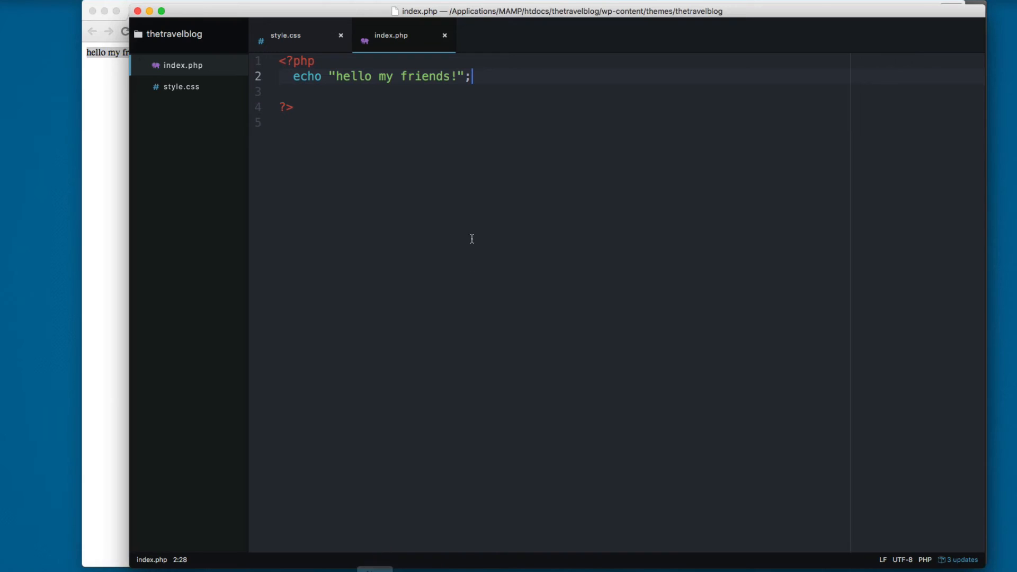
pyautogui.click(405, 156)
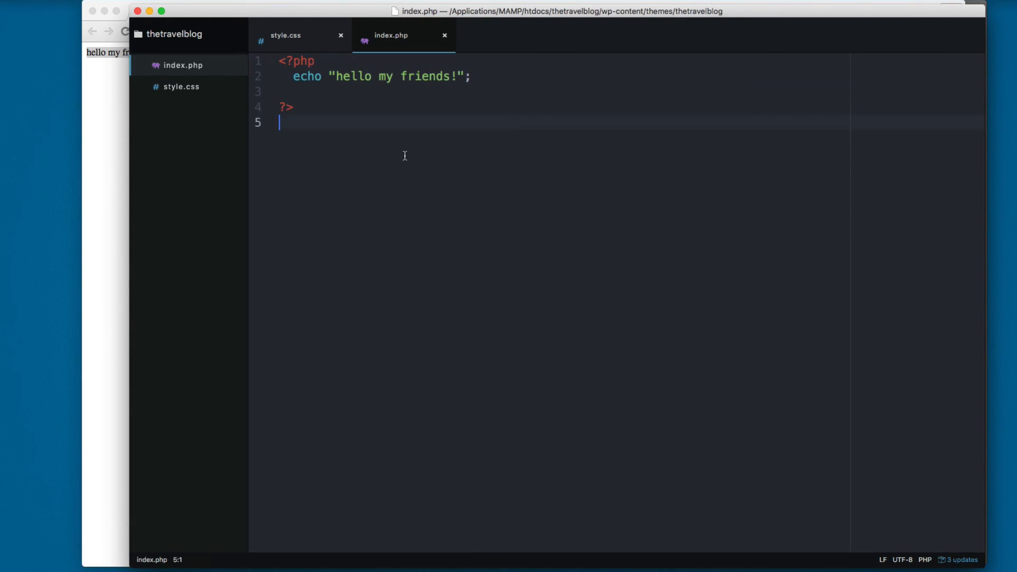